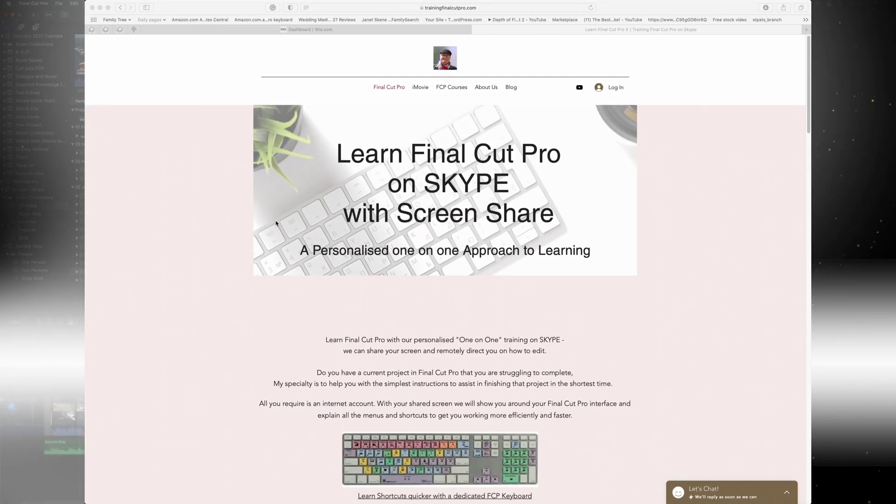
- Scroll, then scrub the Yacht Races 1 playhead to the sailing boat flying a flag
scroll(276, 223, "down", 3)
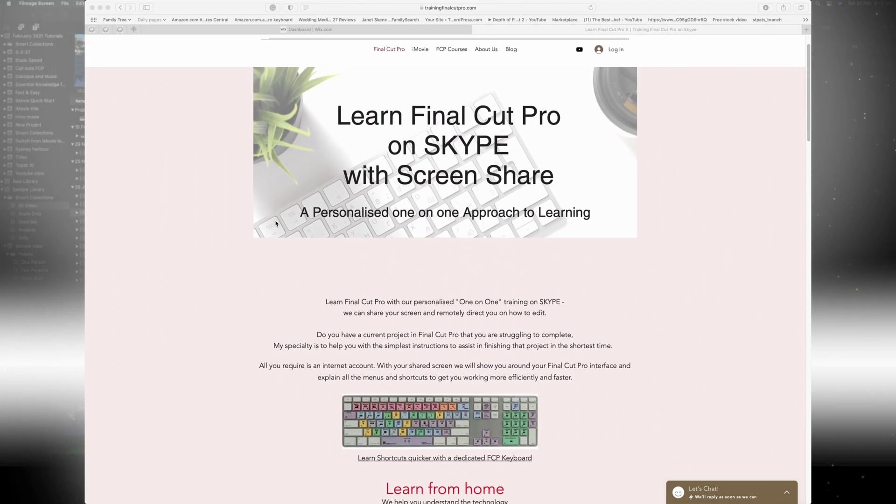
scroll(276, 223, "down", 5)
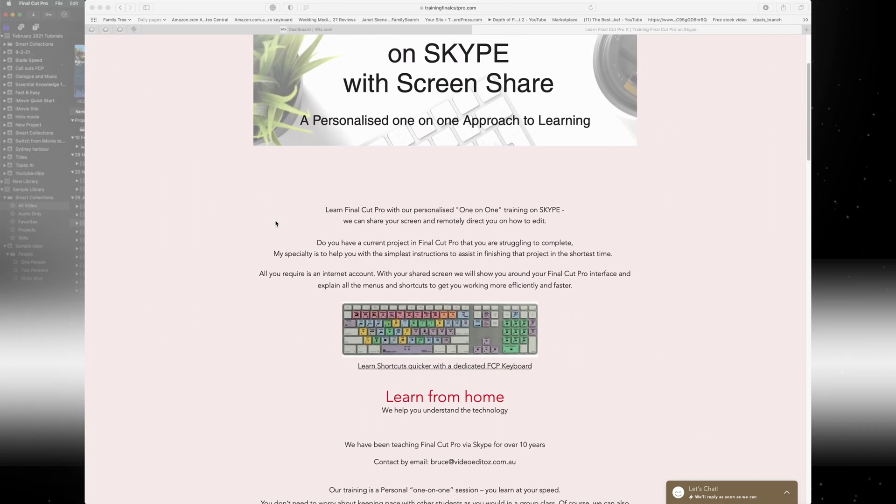
scroll(276, 224, "down", 7)
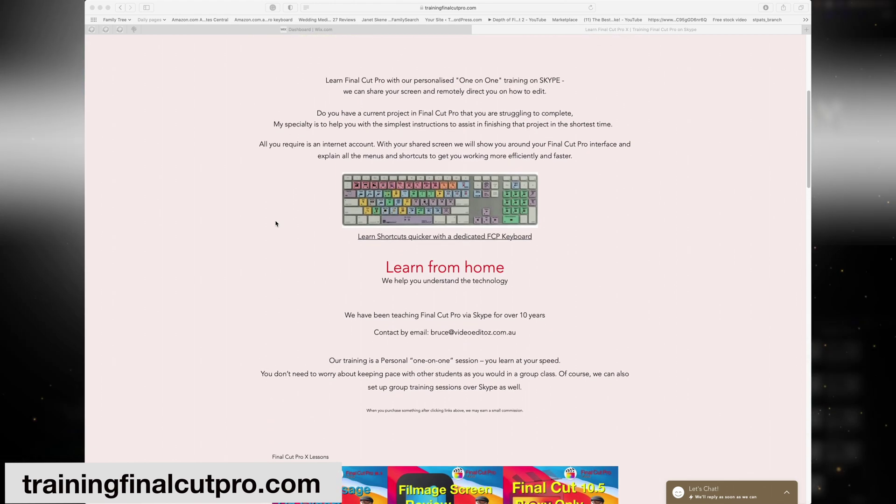
scroll(276, 224, "down", 8)
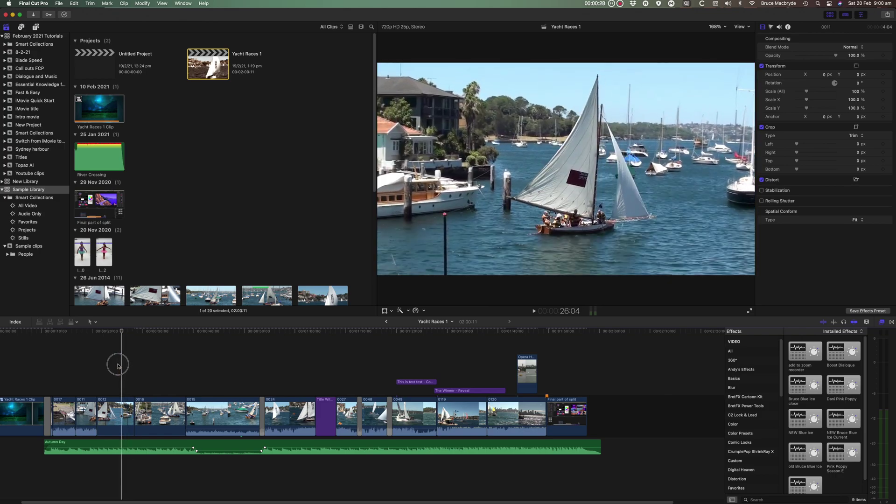
left_click_drag(62, 364, 80, 366)
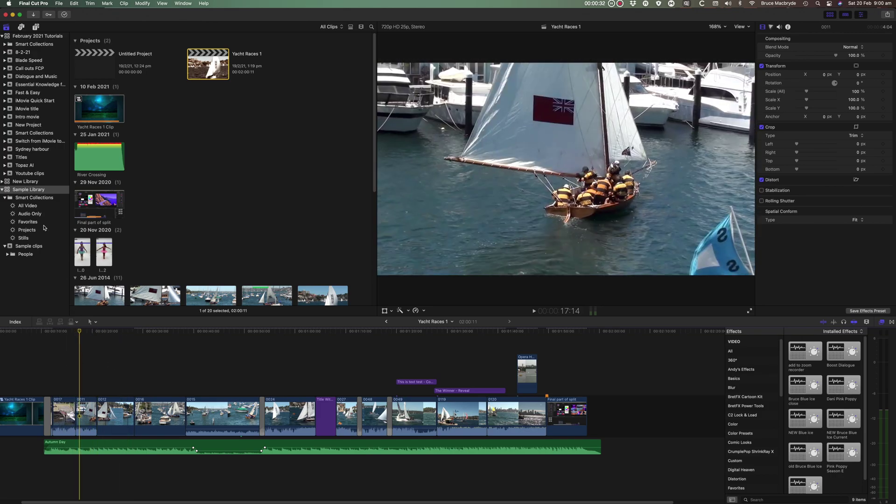
- Select the Sample Library in the Libraries sidebar and scroll through its contents
left_click(24, 189)
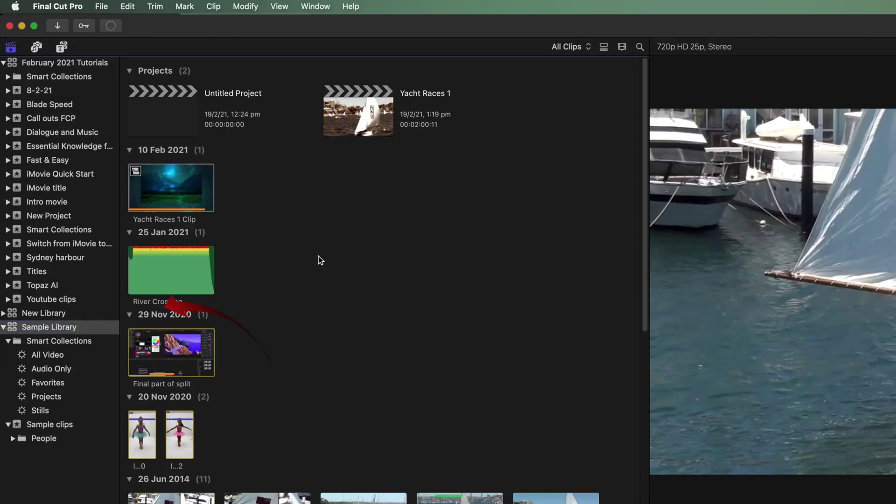
scroll(355, 234, "down", 10)
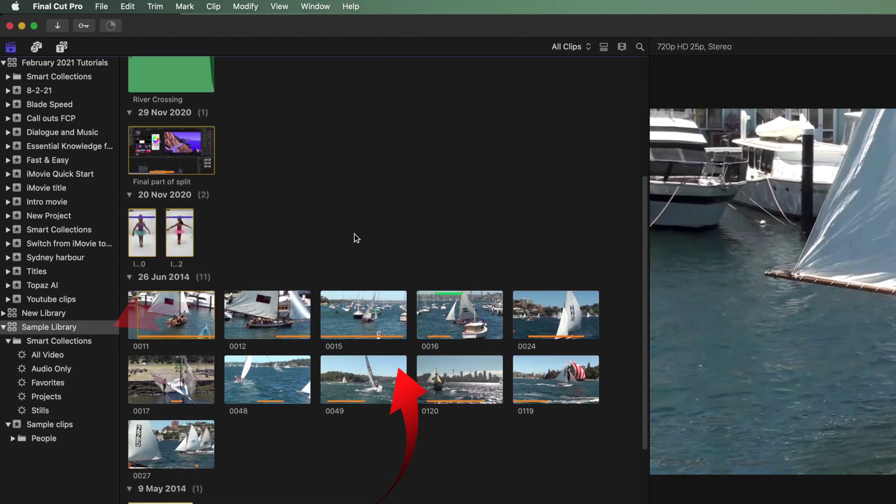
scroll(354, 234, "down", 1)
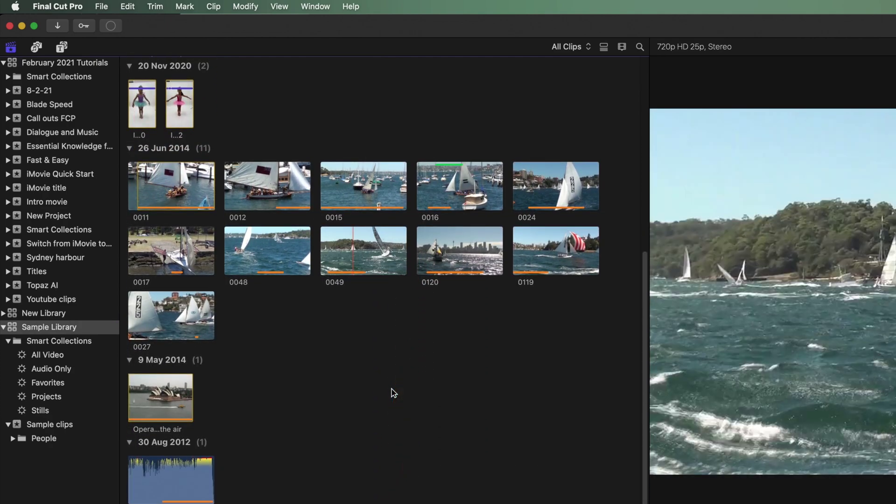
scroll(393, 392, "up", 4)
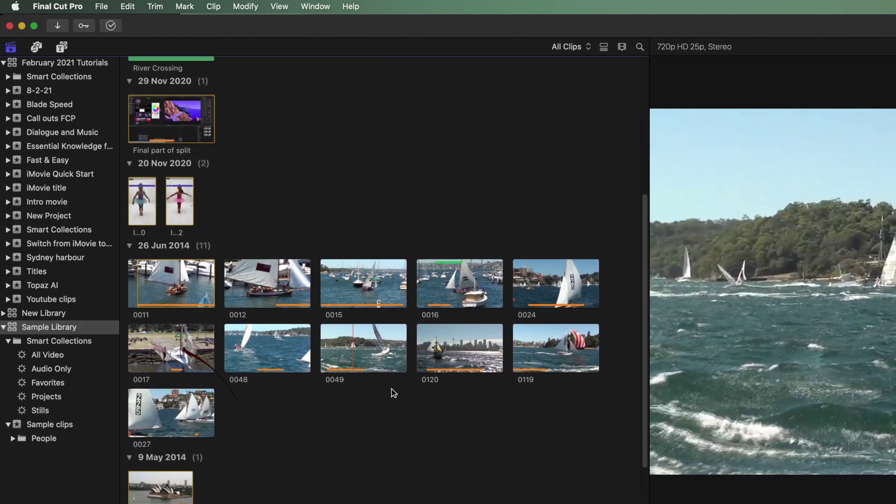
scroll(391, 392, "up", 8)
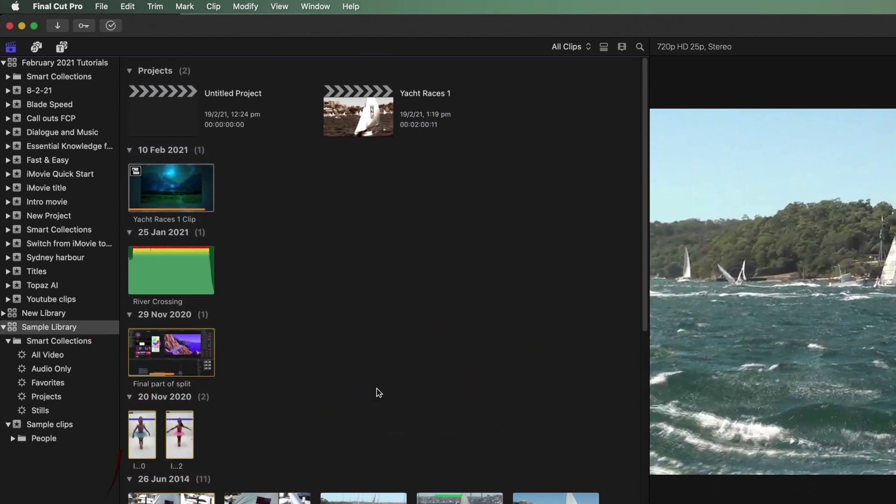
- Browse the All Video, Audio Only and Favorites smart collections in turn
left_click(41, 355)
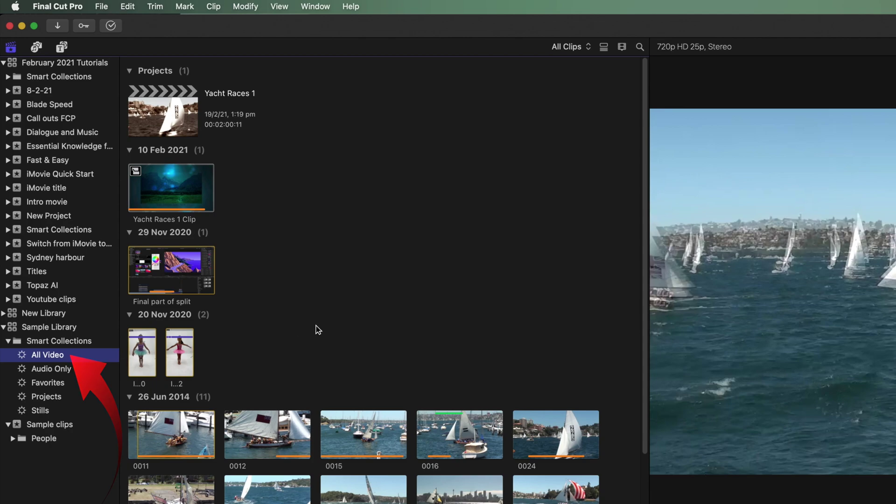
scroll(346, 321, "down", 3)
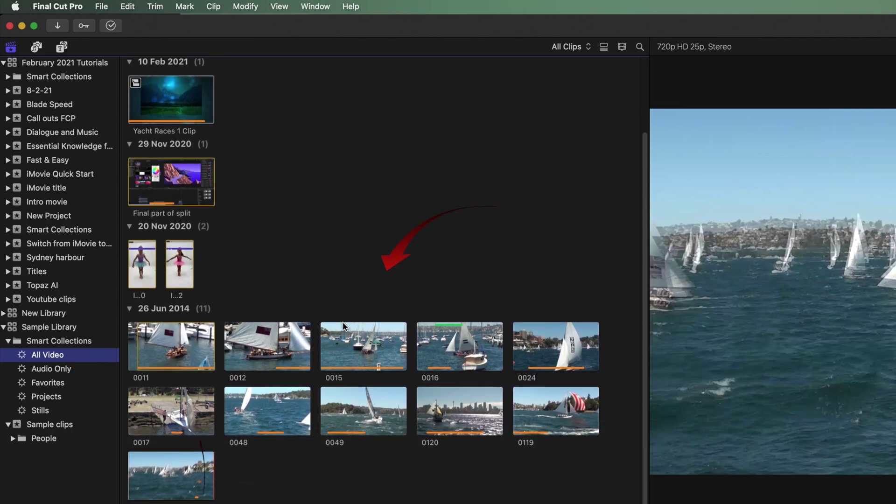
scroll(344, 324, "up", 3)
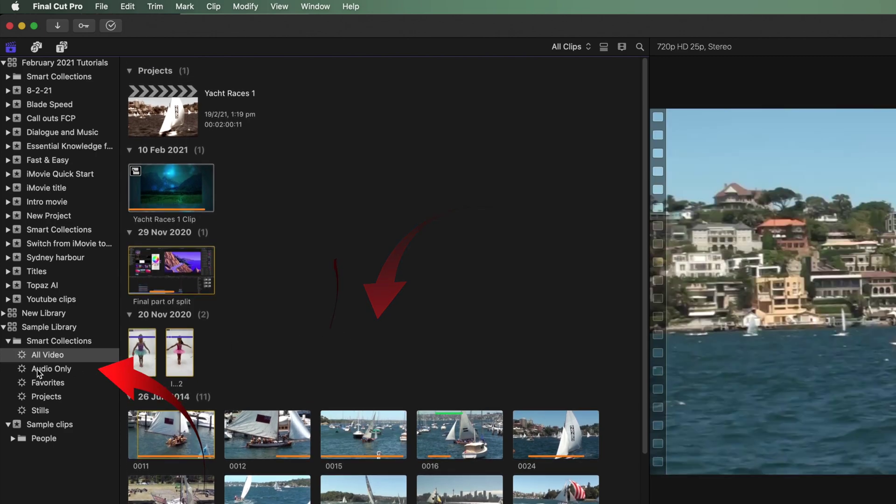
left_click(39, 371)
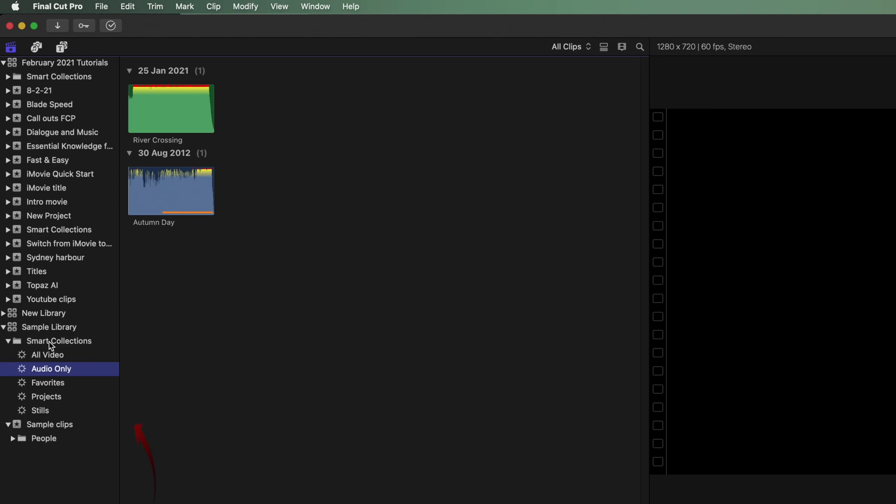
left_click(41, 383)
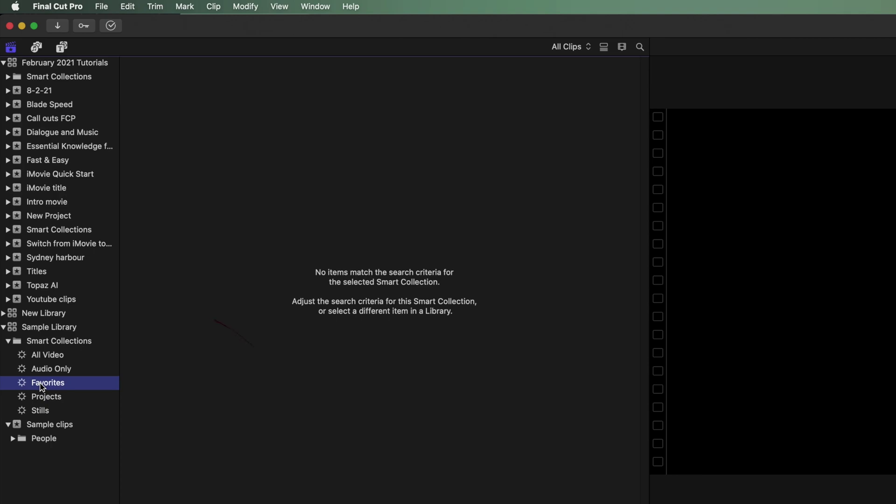
- Return to All Video and play clip 0011 in the viewer
left_click(46, 355)
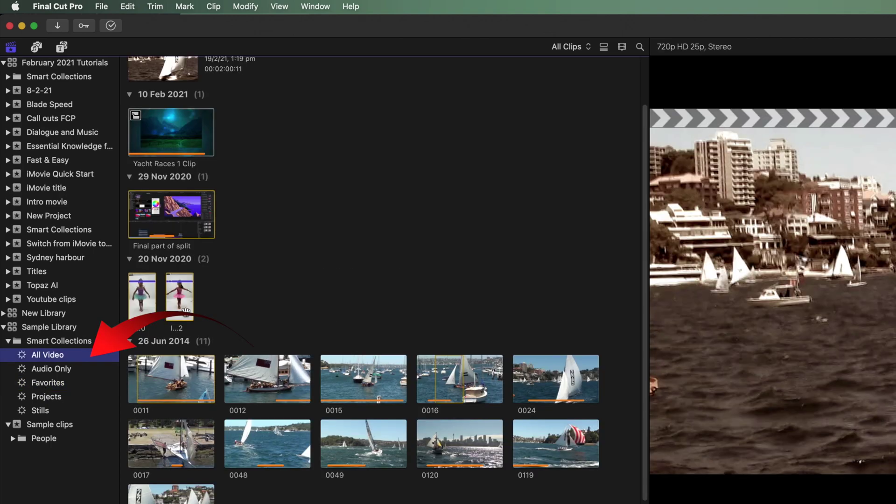
left_click(162, 387)
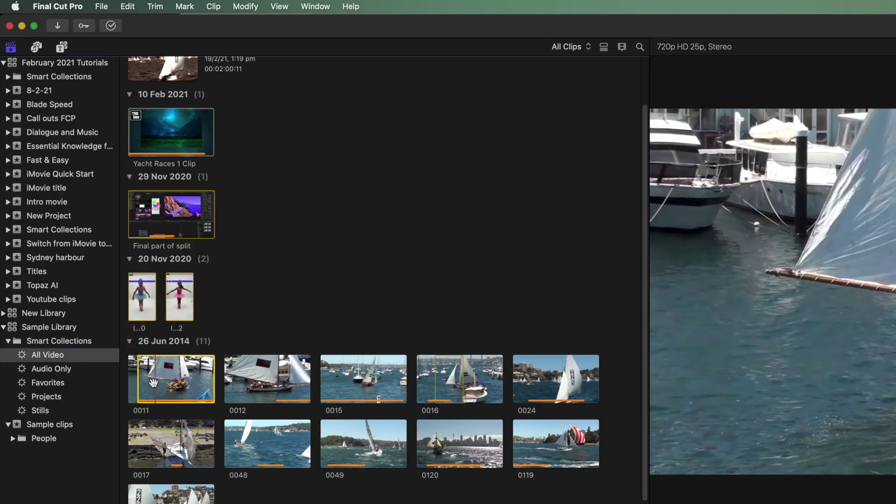
key("space")
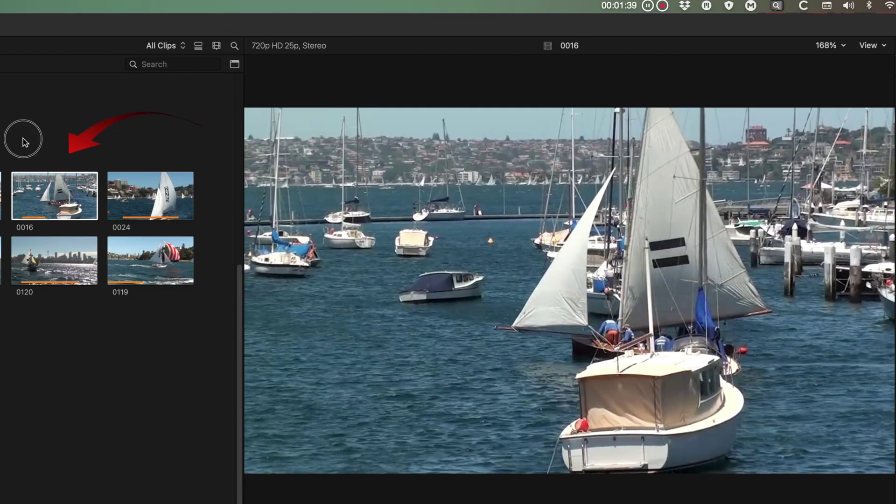
- Mark a range of clip 0016 as Favorite and preview it in the Favorites collection
left_click(12, 188)
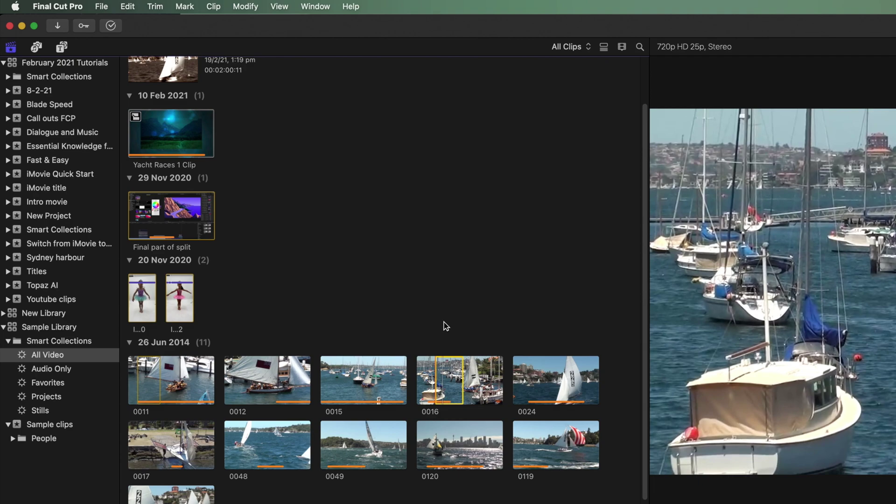
key("f")
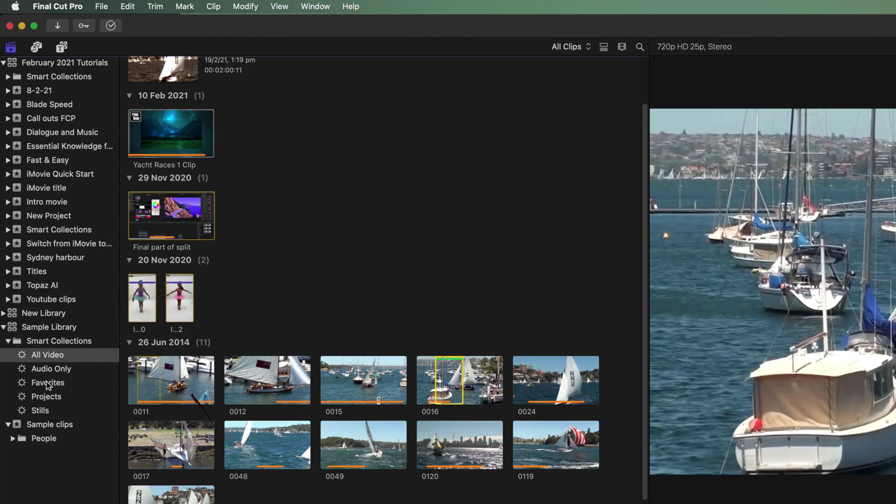
left_click(46, 382)
left_click(173, 111)
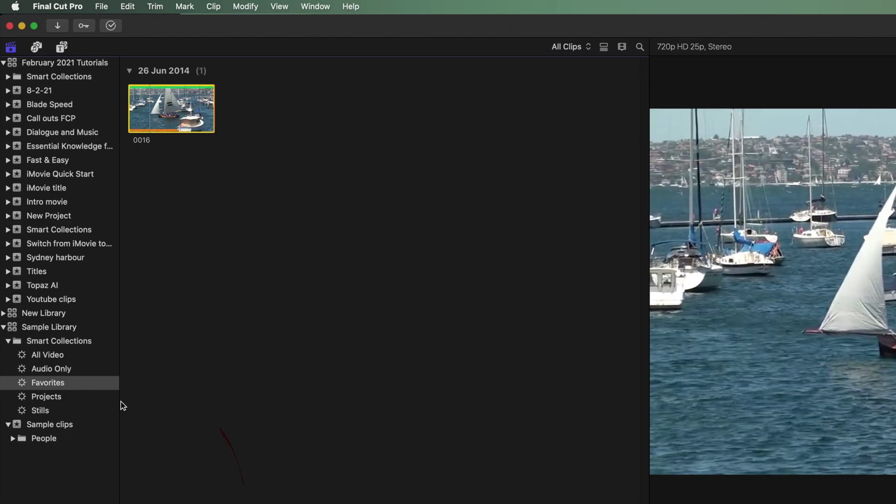
- Show the Stills smart collection's clips and expand the People folder in Sample clips
left_click(60, 397)
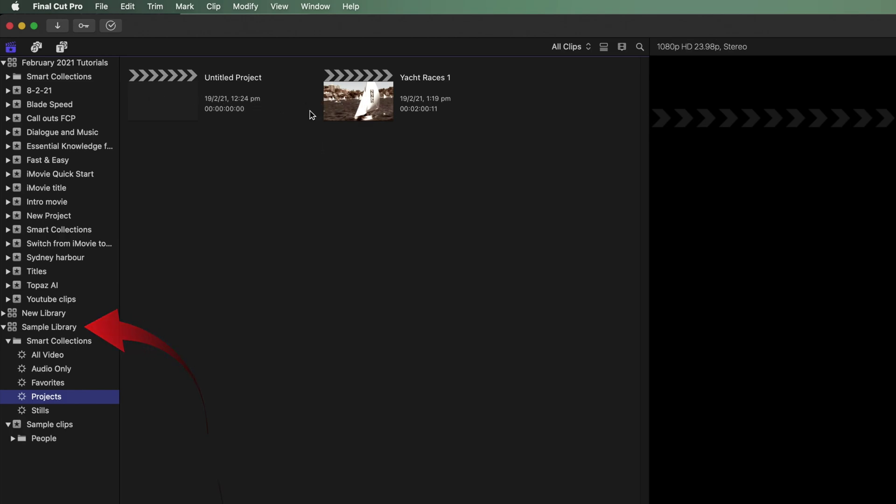
left_click(40, 410)
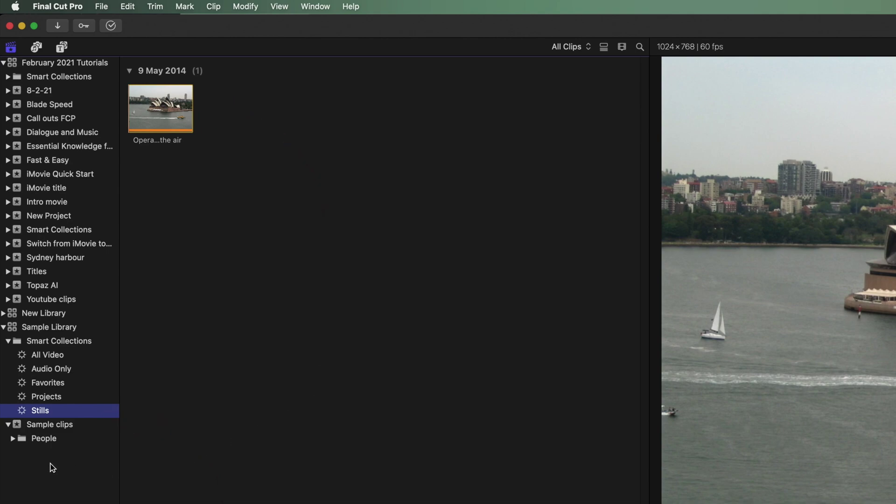
left_click(13, 438)
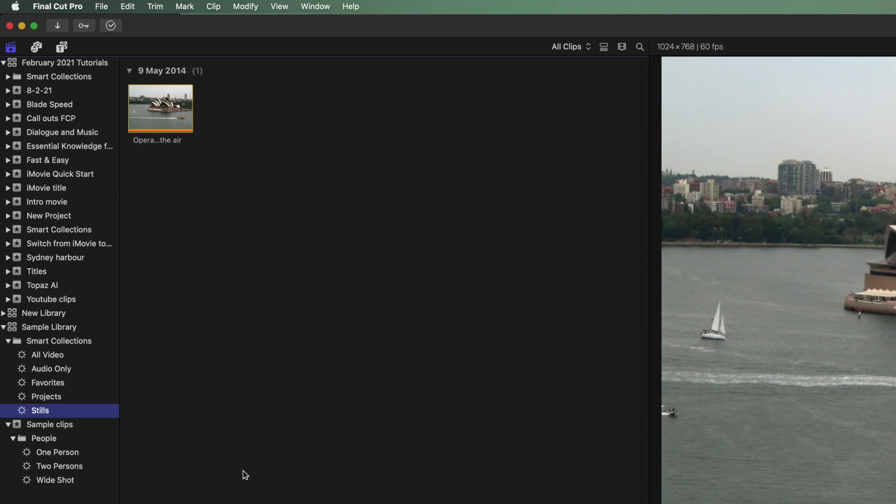
left_click(55, 5)
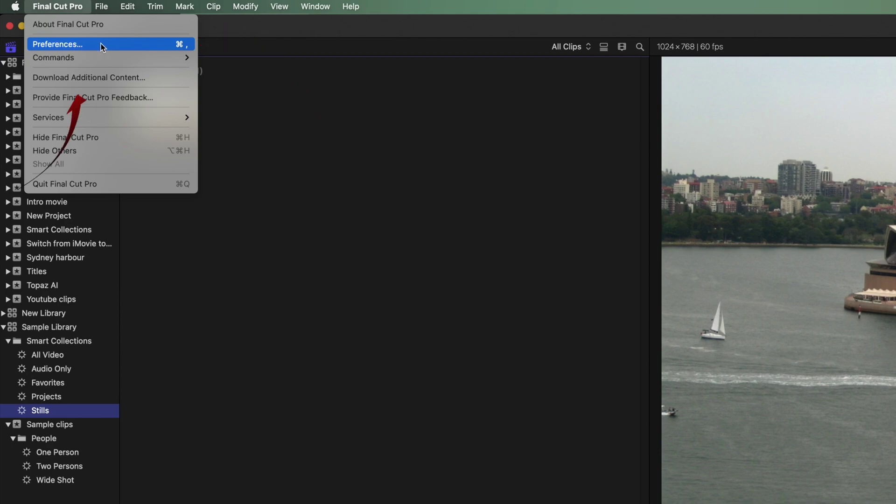
left_click(122, 44)
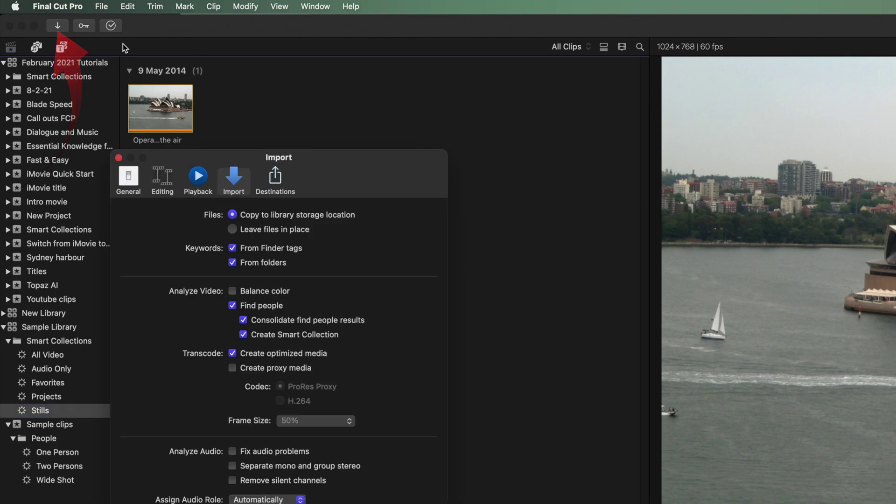
left_click_drag(307, 158, 450, 128)
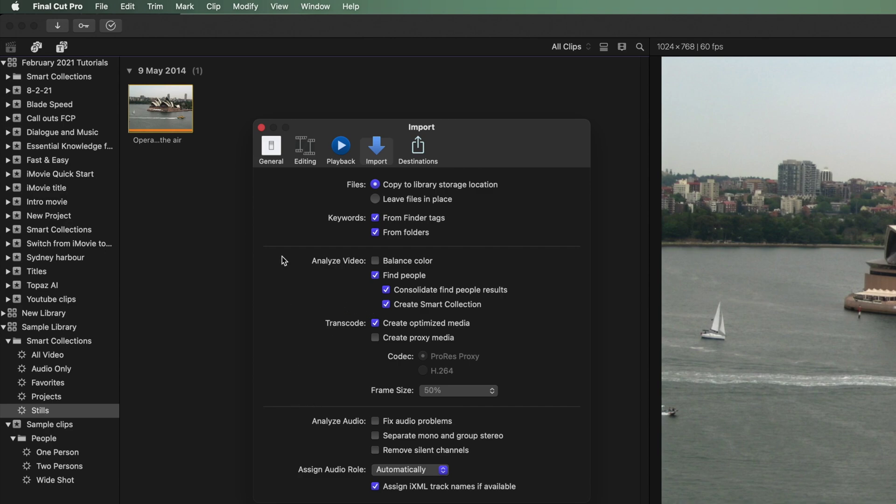
left_click(262, 129)
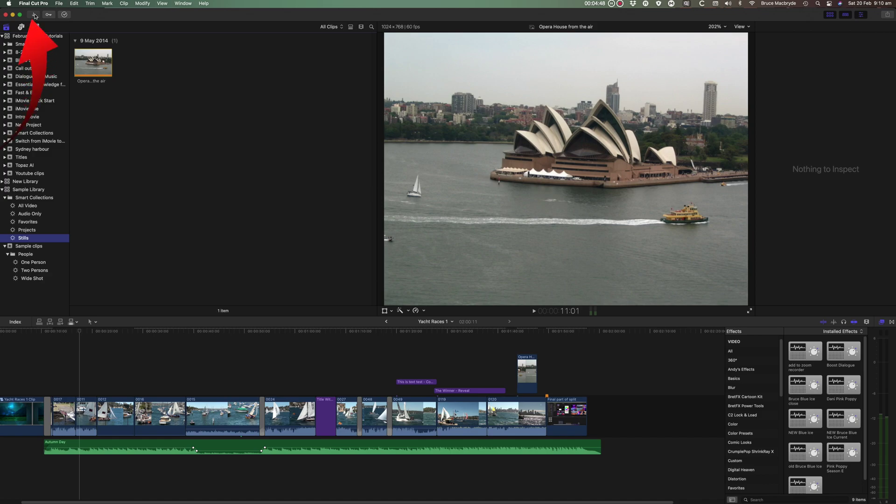
- Open Media Import, move it right, and keep Consolidate find people results enabled
left_click(33, 14)
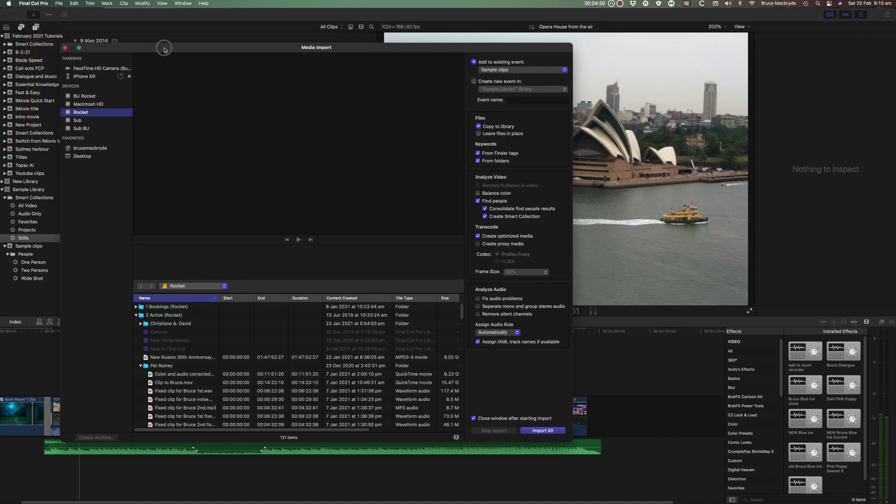
left_click_drag(170, 44, 301, 37)
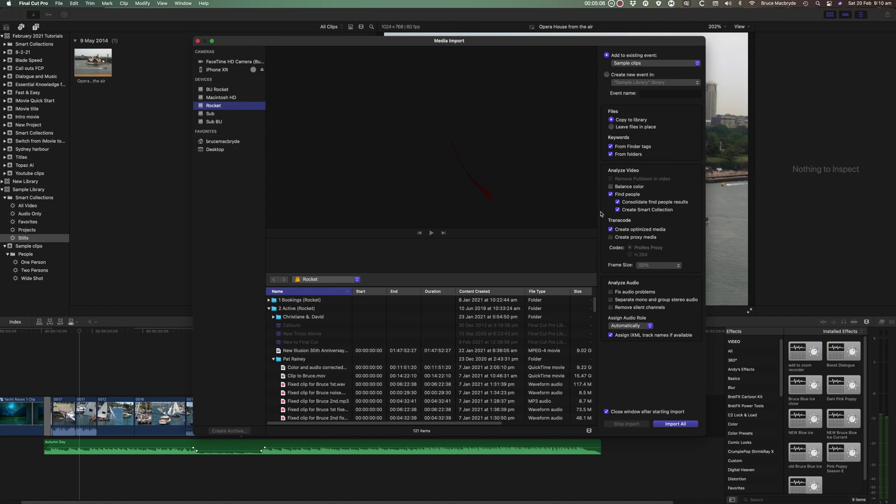
left_click(618, 202)
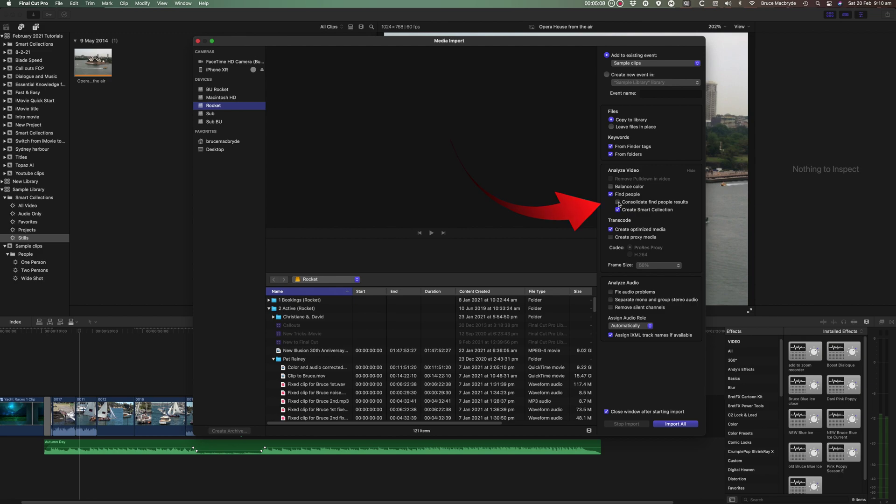
left_click(611, 195)
left_click(611, 196)
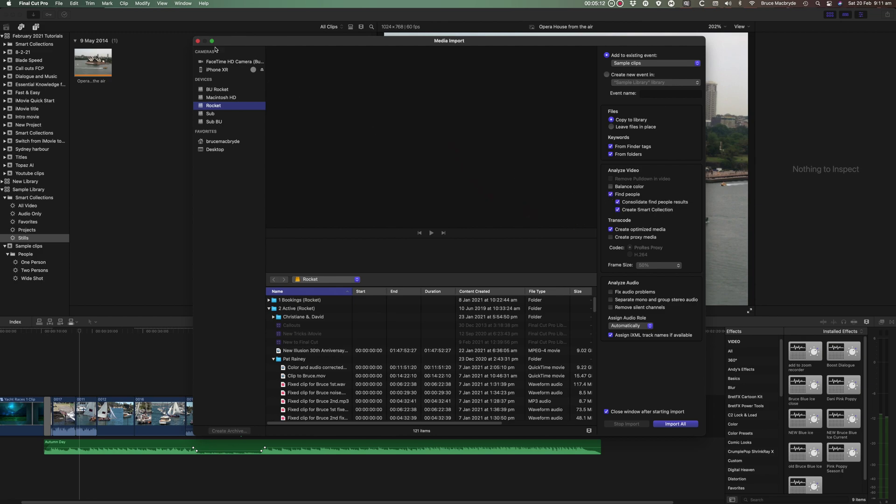
- Close Media Import and show the All Video clips in list view
left_click(198, 42)
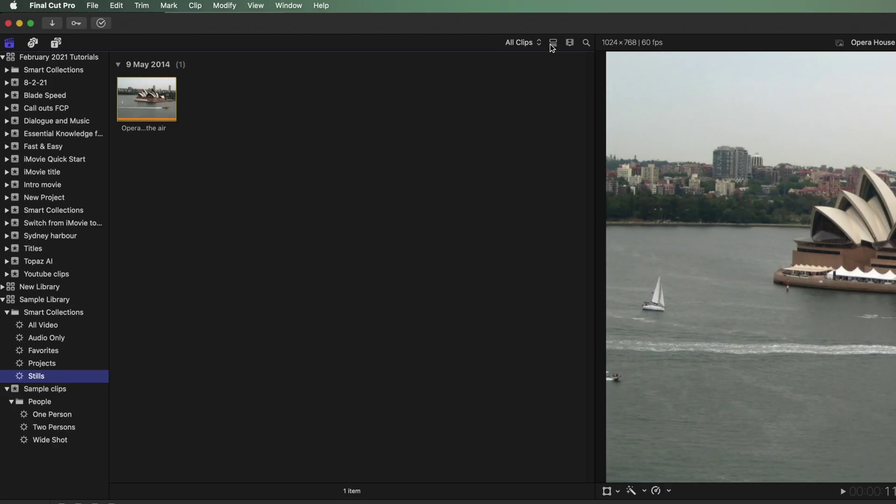
left_click(350, 27)
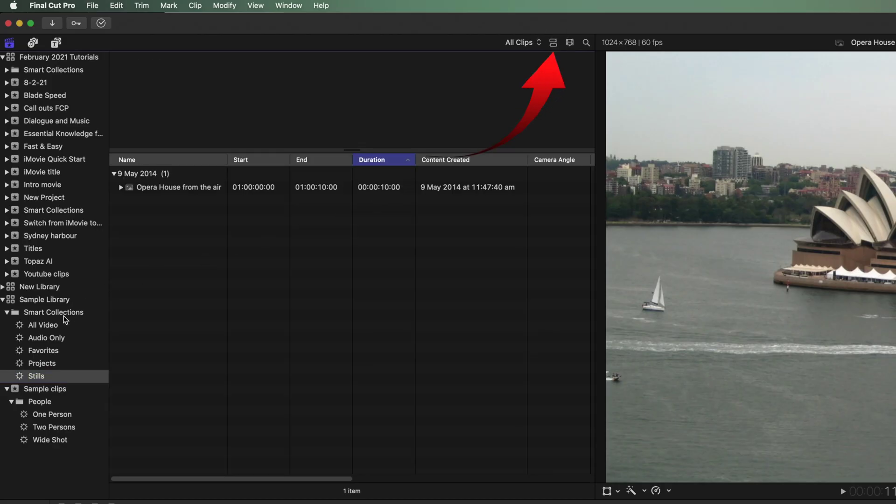
left_click(43, 325)
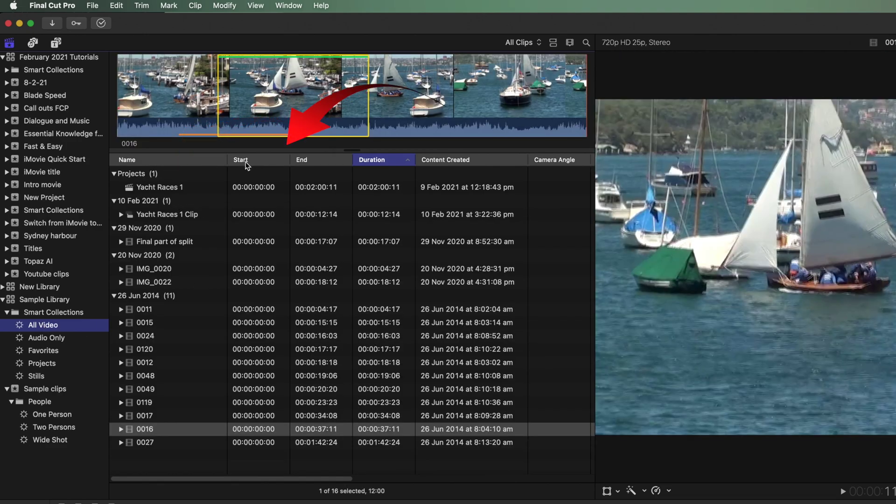
- Hide the Start column so the list begins with Name, End and Duration
mouse_move(243, 163)
left_mouse_down()
mouse_move(335, 170)
mouse_move(248, 170)
left_mouse_up()
scroll(440, 191, "right", 10)
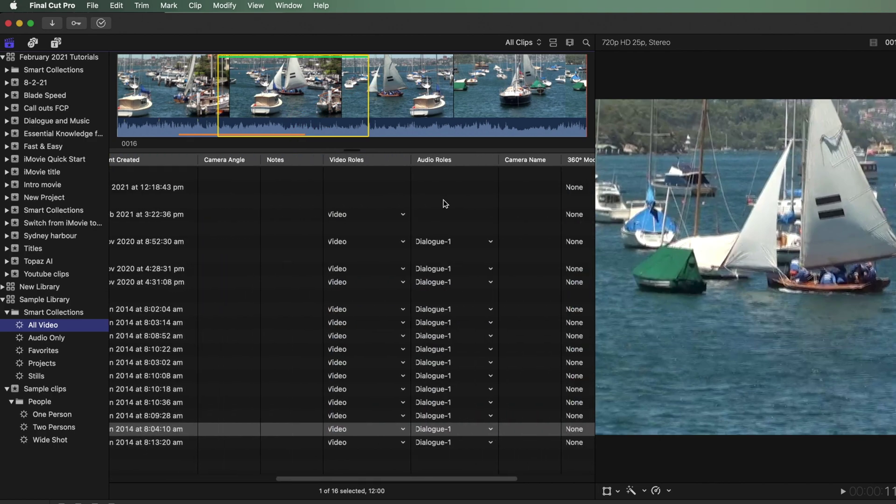
scroll(443, 200, "left", 10)
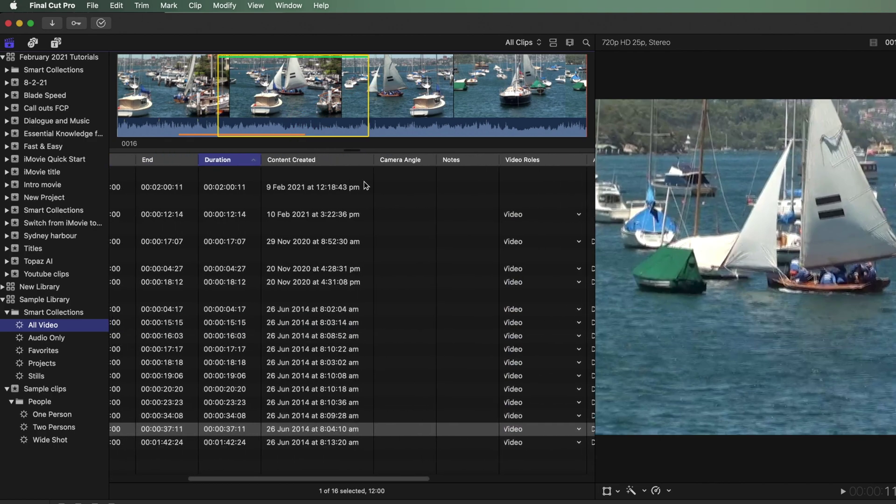
right_click(304, 159)
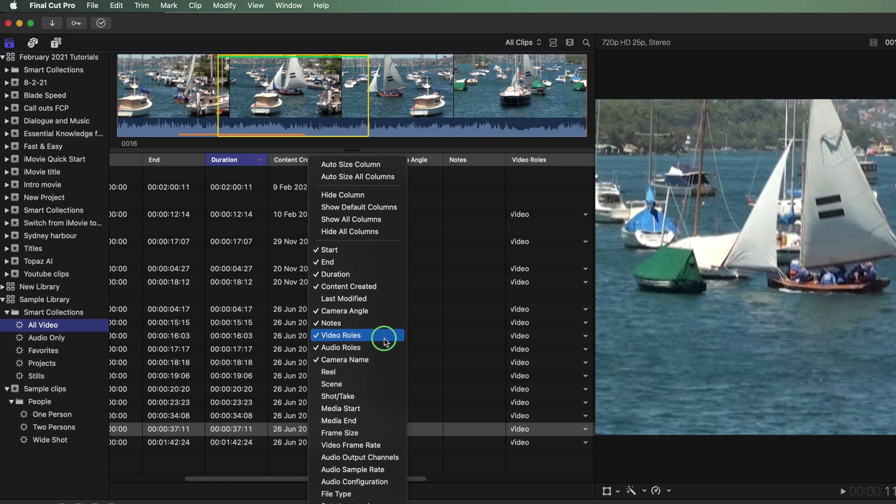
left_click(443, 310)
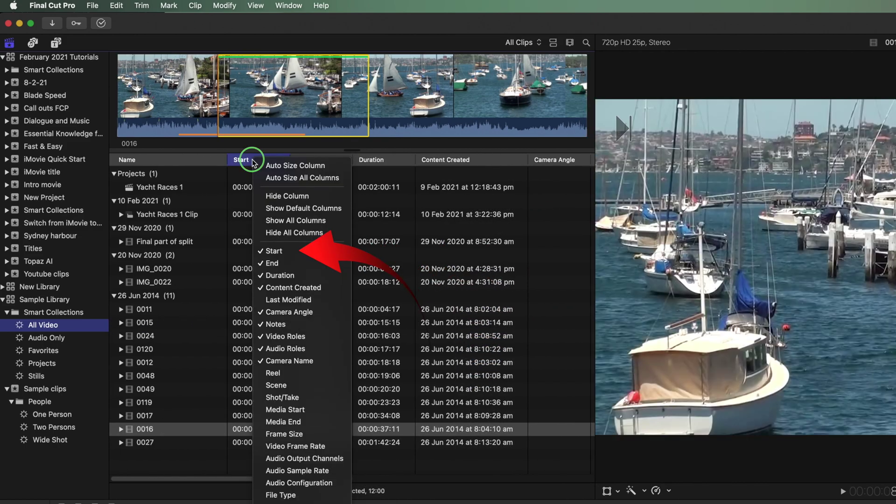
left_click(269, 251)
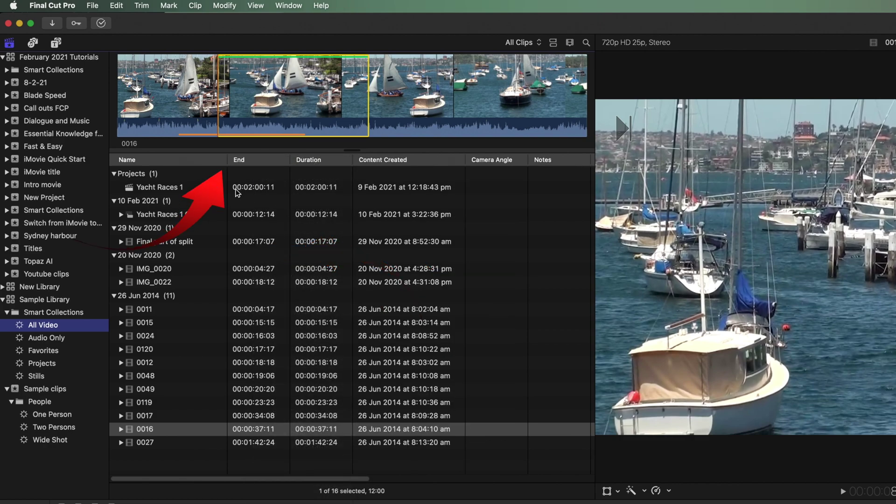
right_click(251, 166)
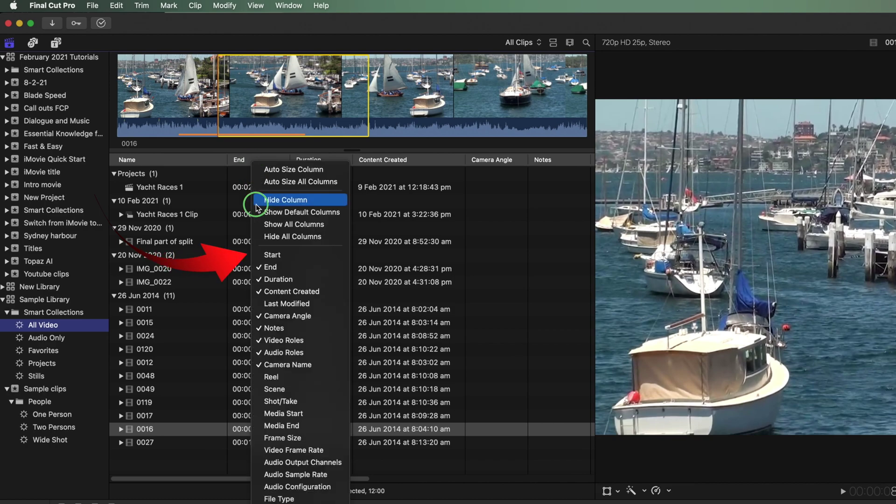
- Restore the Start column and open the browser's Filter window
left_click(271, 255)
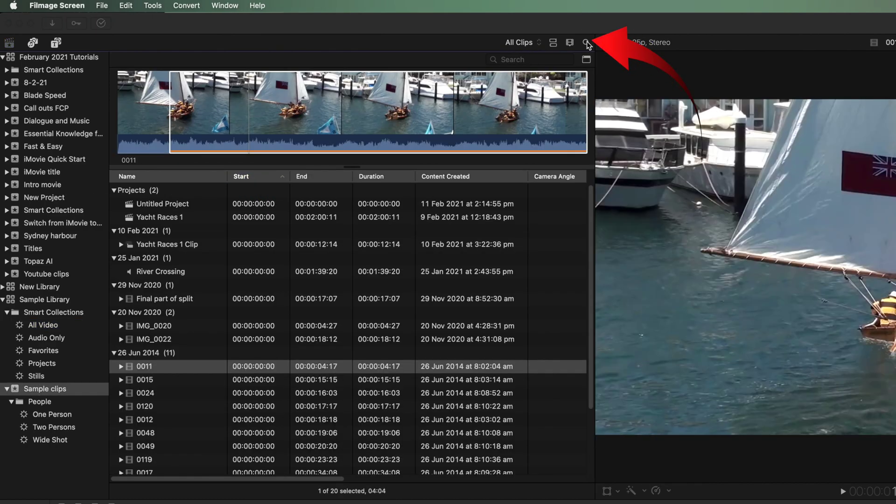
left_click(586, 43)
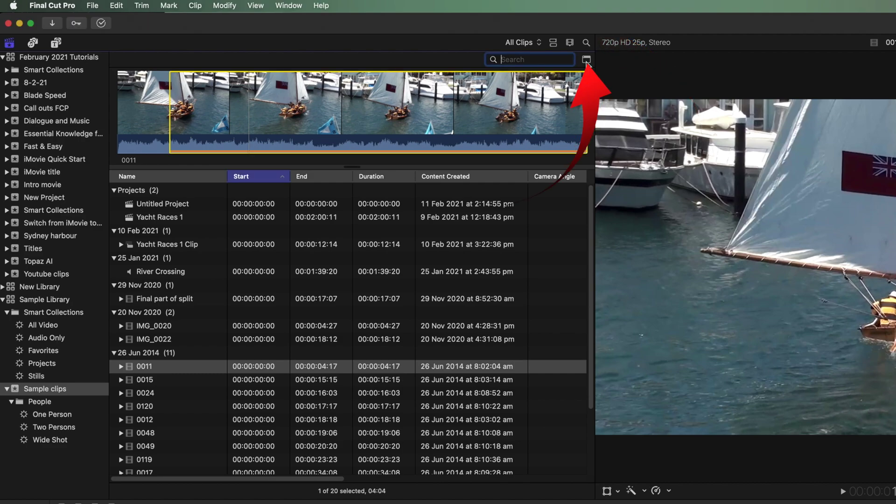
left_click(586, 59)
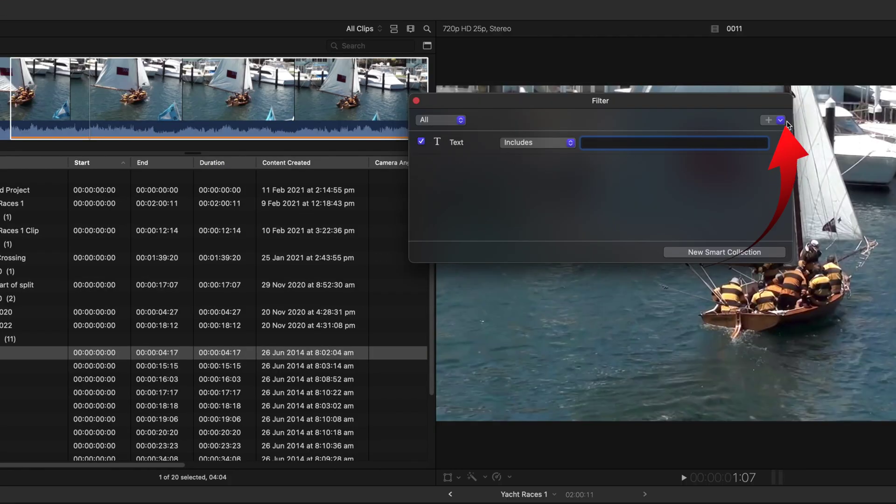
- Add a Date rule, review its comparison and unit options, then remove it
left_click(781, 120)
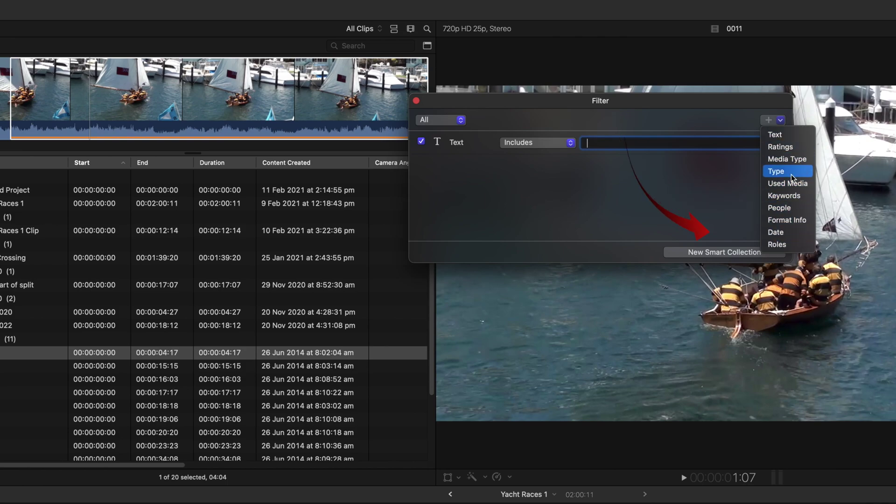
left_click(790, 233)
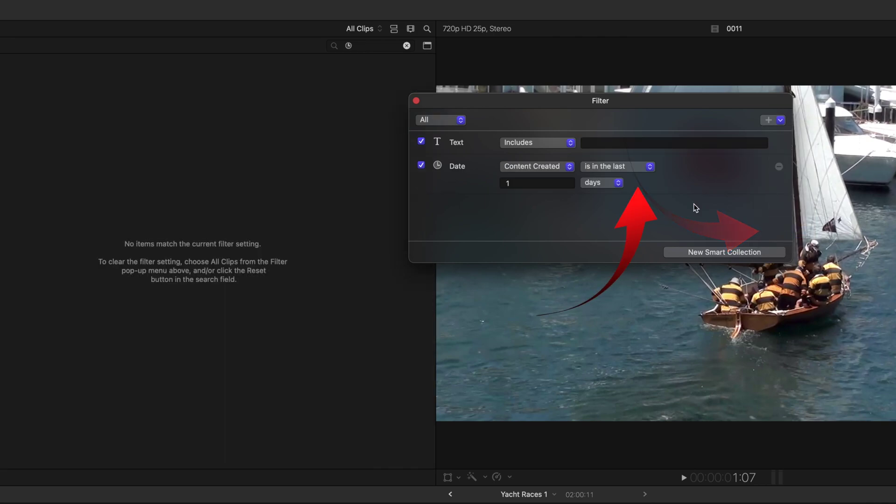
left_click(650, 168)
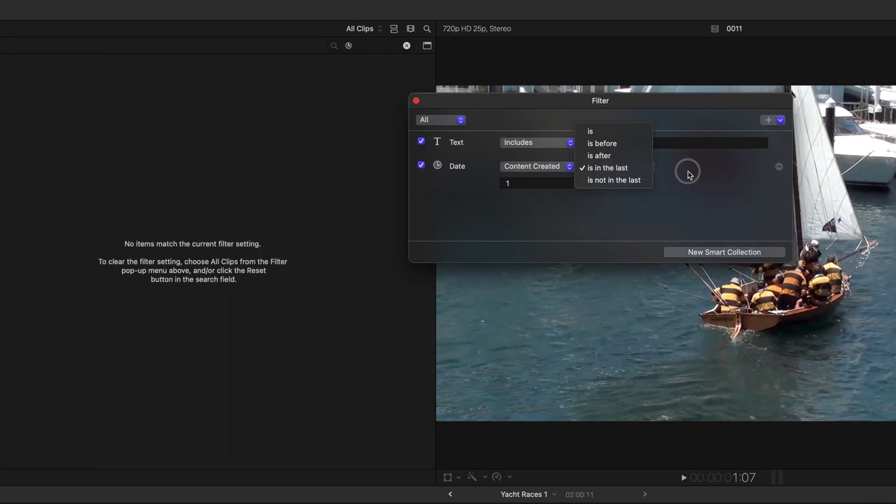
left_click(631, 186)
left_click(619, 182)
left_click(656, 196)
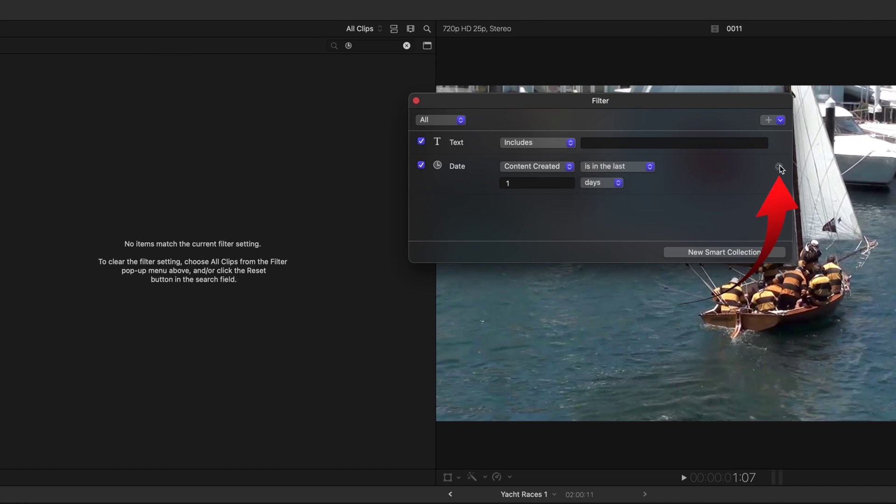
left_click(779, 167)
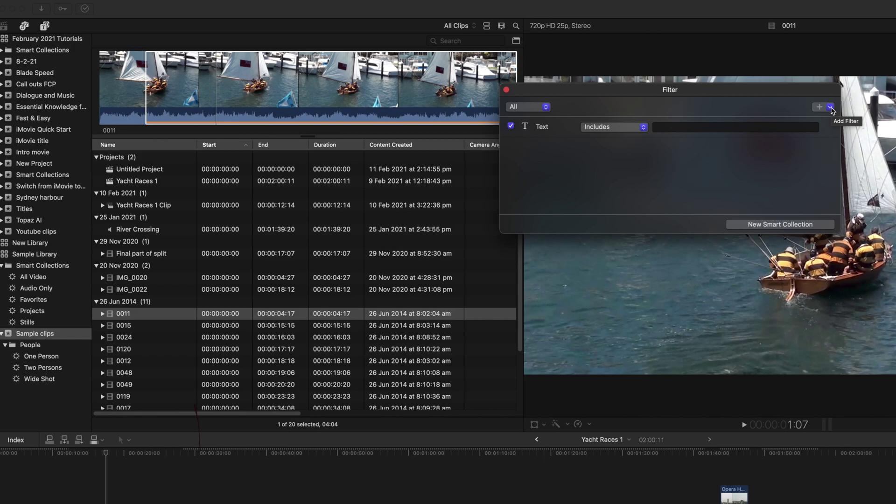
- Add a Used Media rule set to Used and save it as a new smart collection
left_click(536, 252)
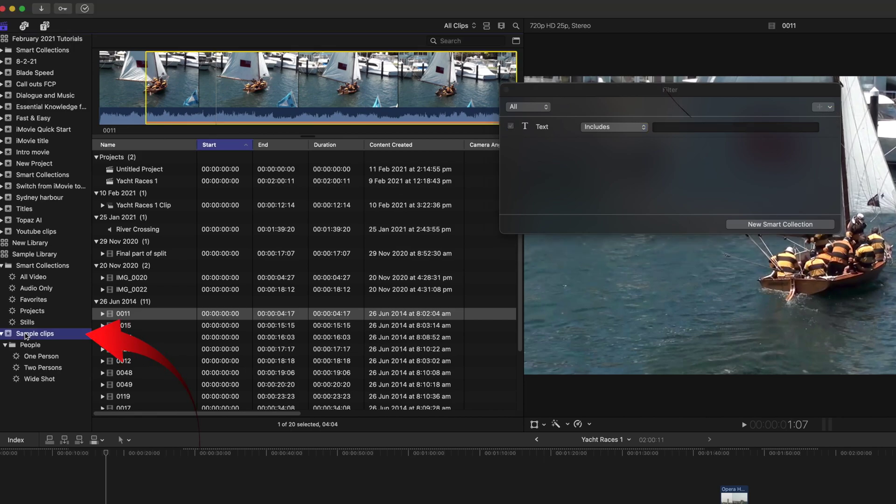
left_click(831, 108)
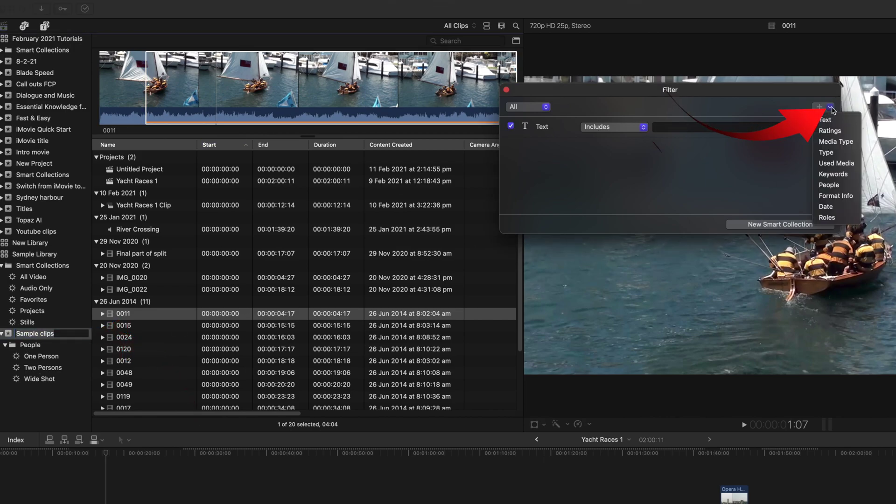
left_click(835, 164)
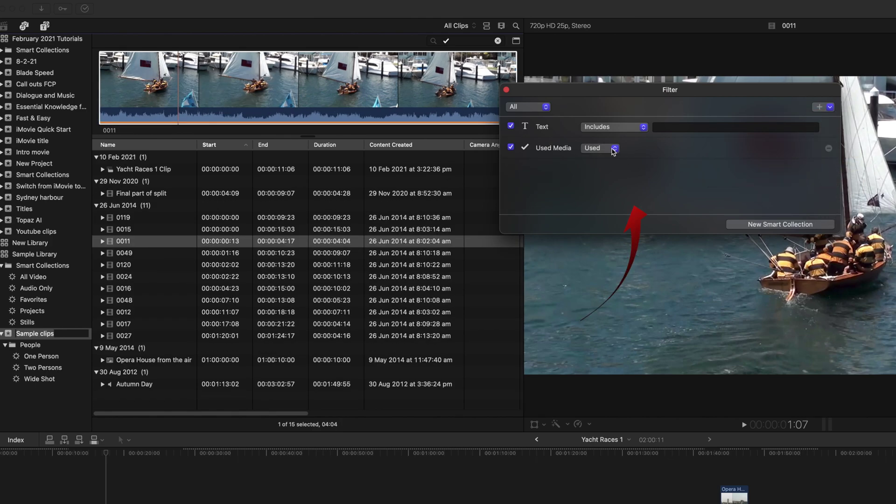
left_click(619, 148)
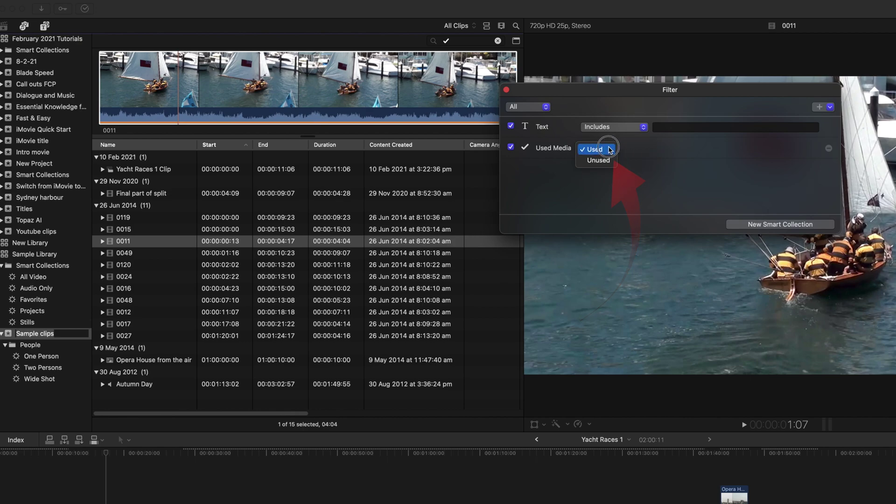
left_click(682, 158)
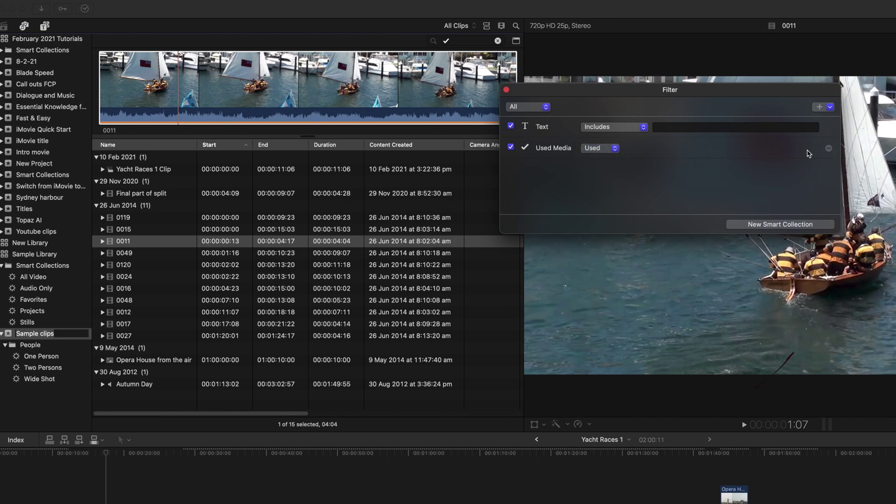
left_click(780, 224)
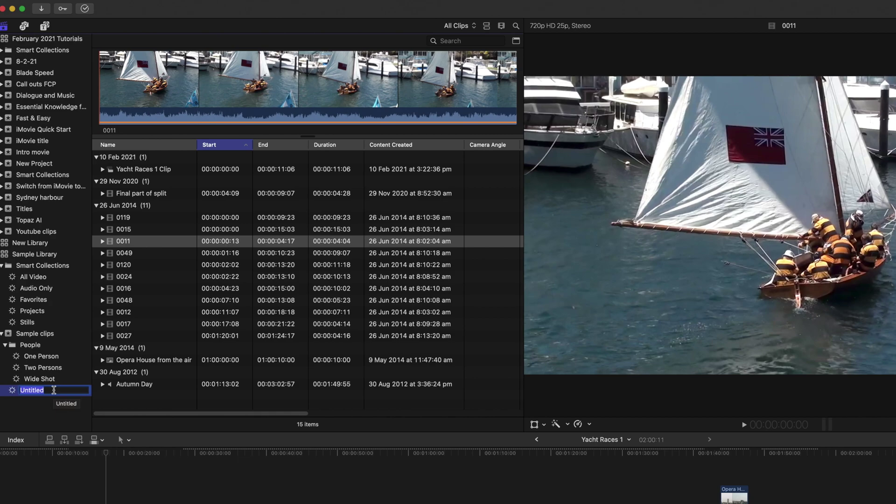
- Rename the Untitled smart collection to 'Used'
type("Used")
key("Return")
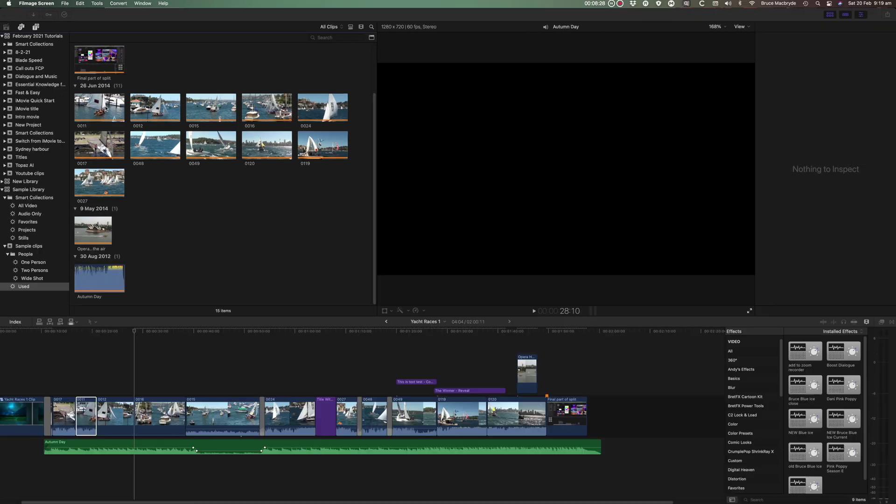
- Delete clip 0011 from the Yacht Races 1 timeline
left_click(113, 119)
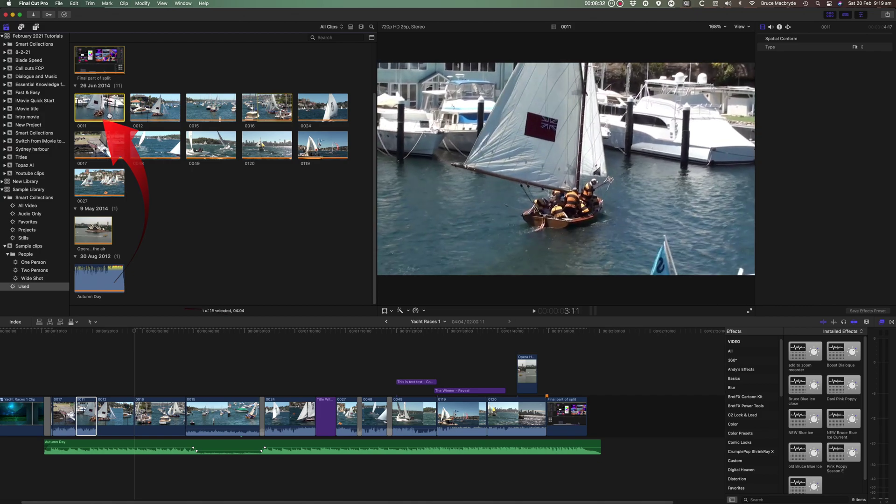
left_click(92, 426)
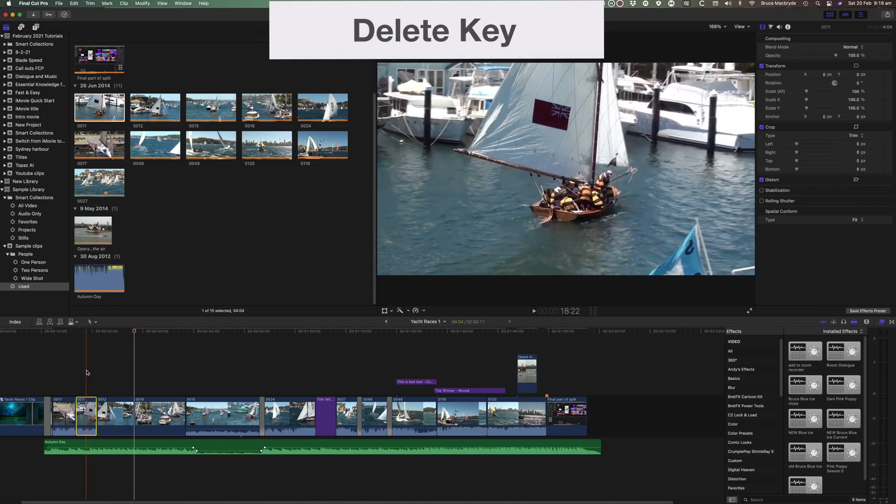
key("Delete")
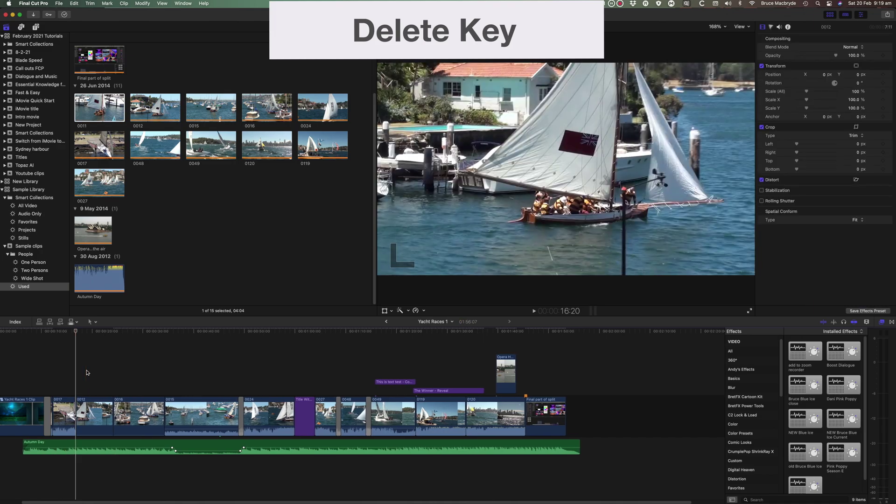
- Switch to Stills and back to refresh the Used collection, now listing 14 items
left_click(113, 120)
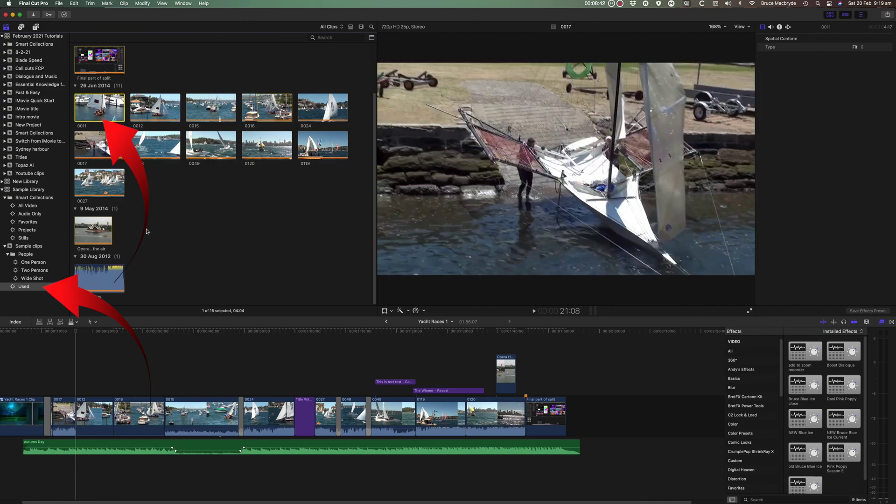
left_click(24, 238)
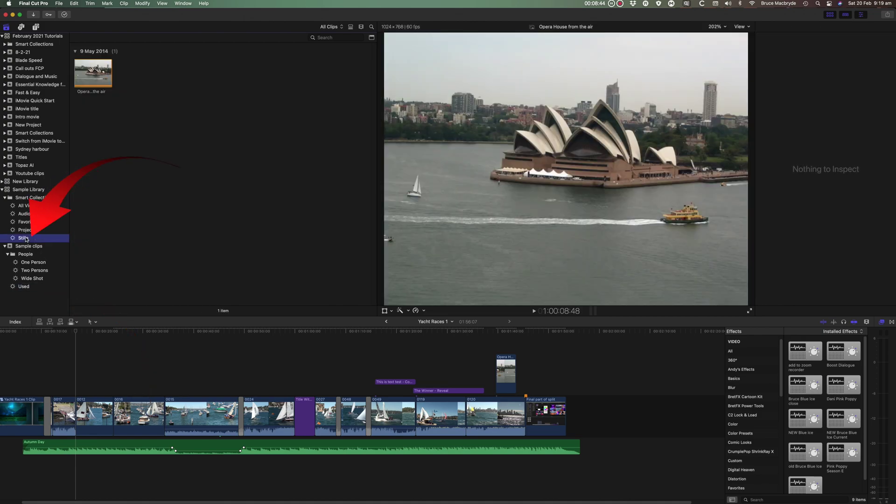
left_click(23, 286)
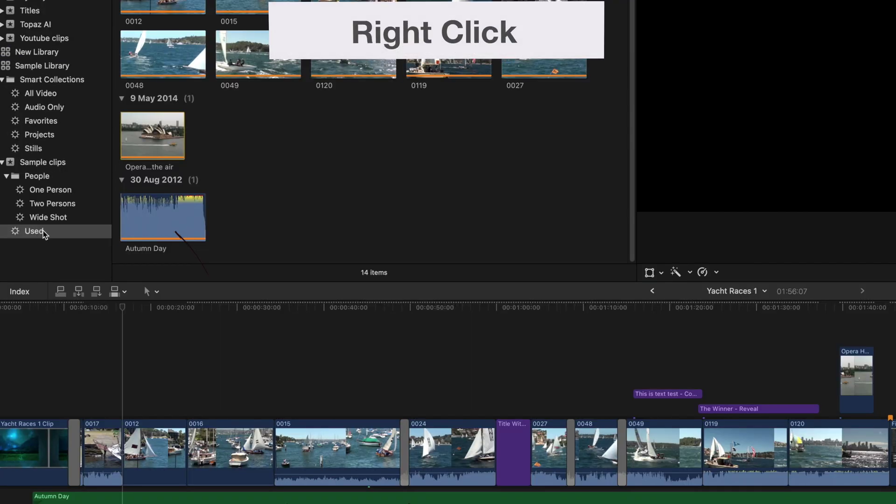
right_click(50, 231)
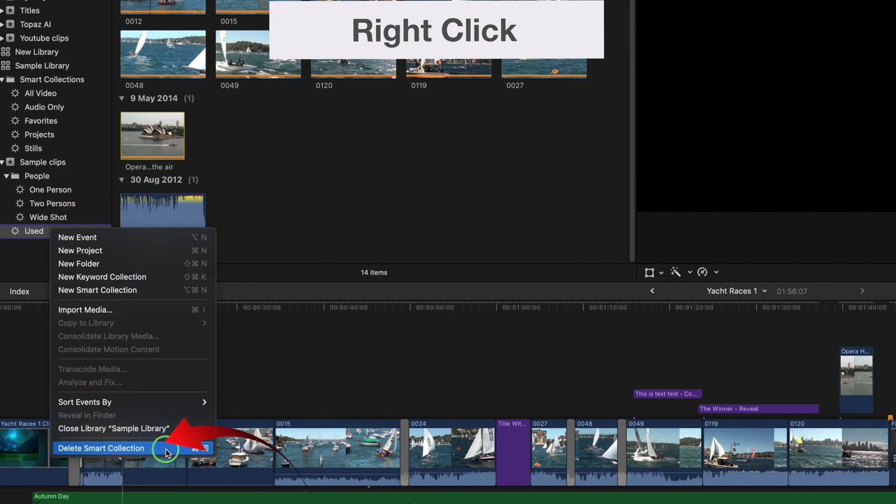
left_click(292, 395)
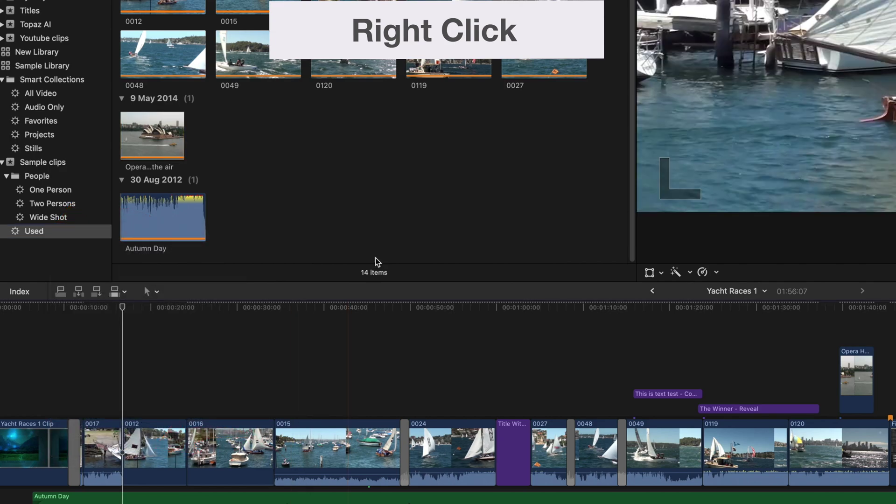